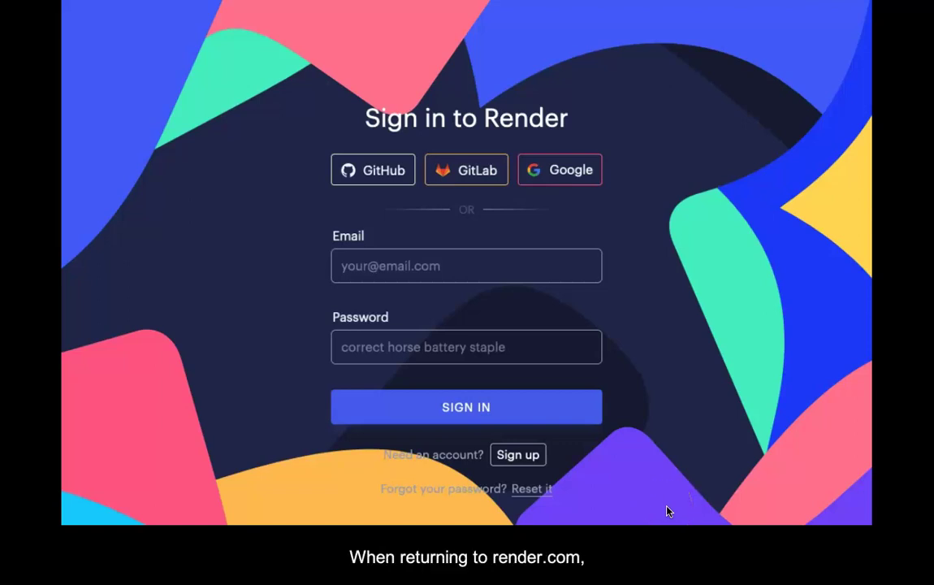
# Step: Sign in to Render with GitHub and start creating a new PostgreSQL database
pyautogui.click(383, 171)
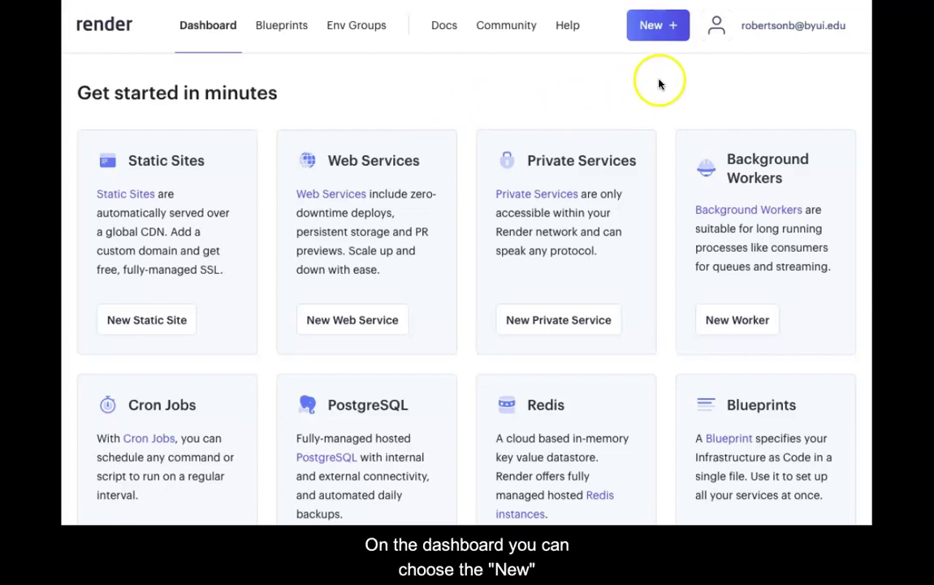
pyautogui.click(659, 29)
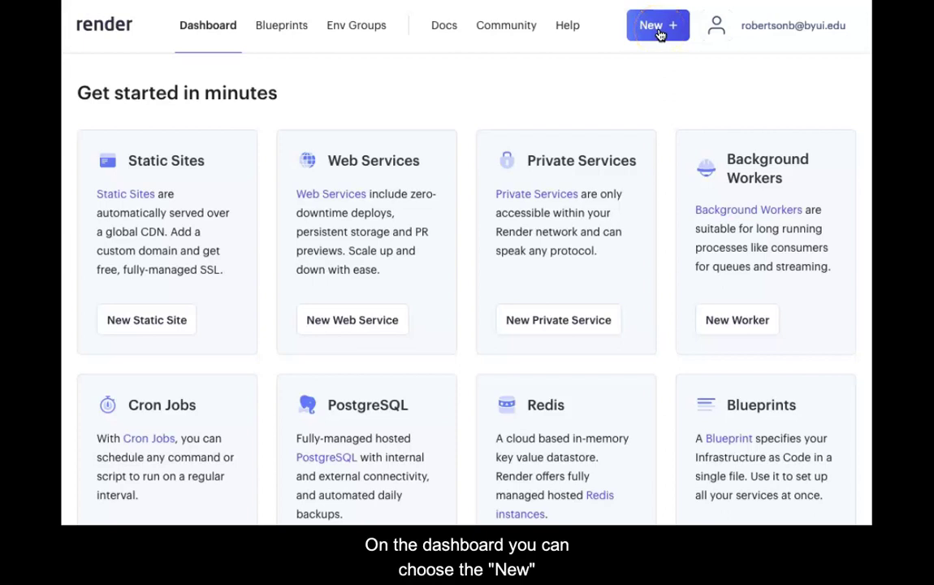
pyautogui.scroll(-3, 645, 80)
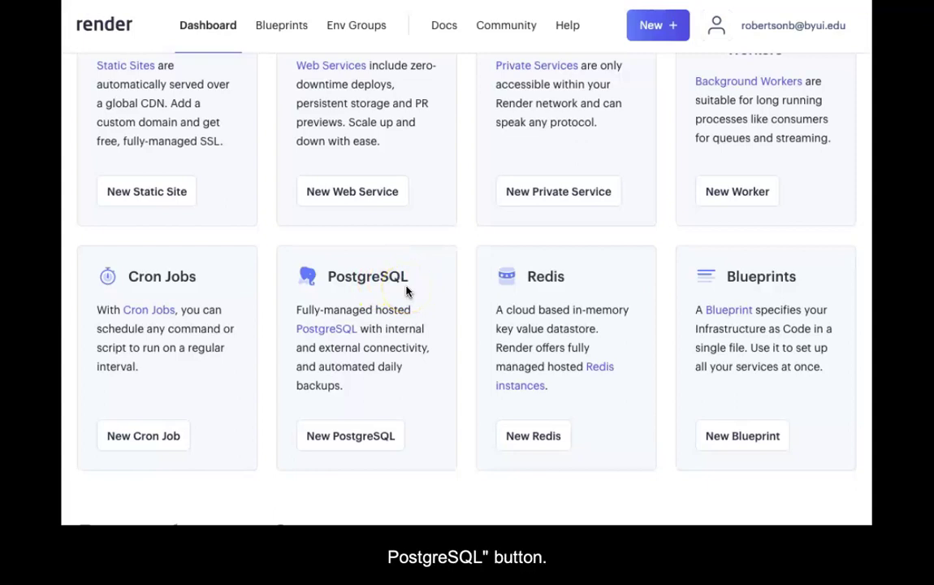
pyautogui.click(367, 443)
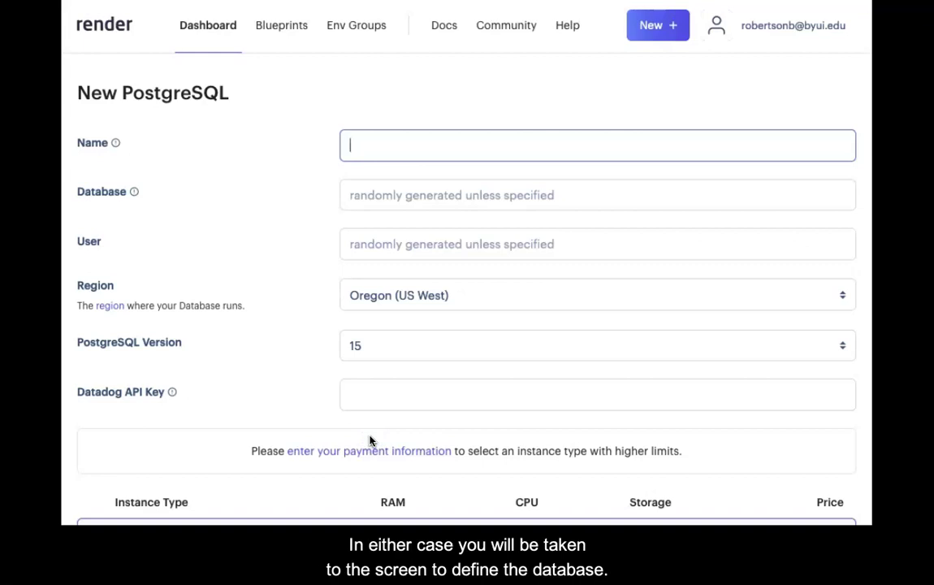
# Step: Enter demo456 as the name, database and user of the new PostgreSQL service
pyautogui.click(416, 144)
pyautogui.write('demo')
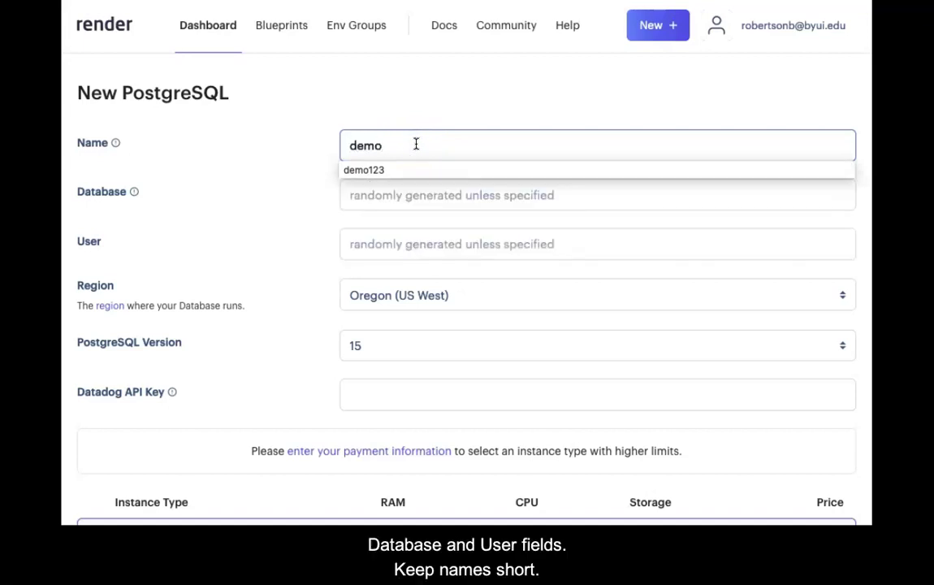
pyautogui.write('456')
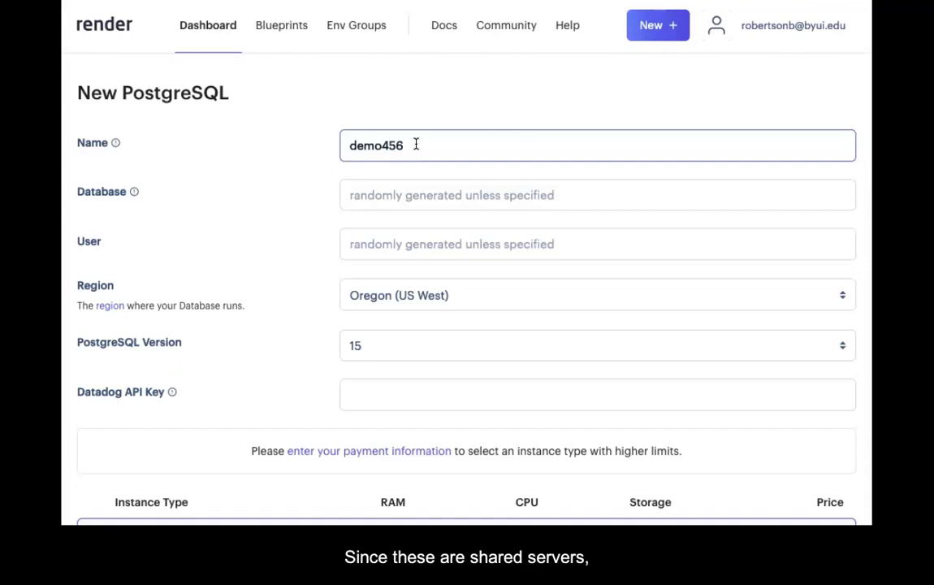
pyautogui.press('Tab')
pyautogui.write('d')
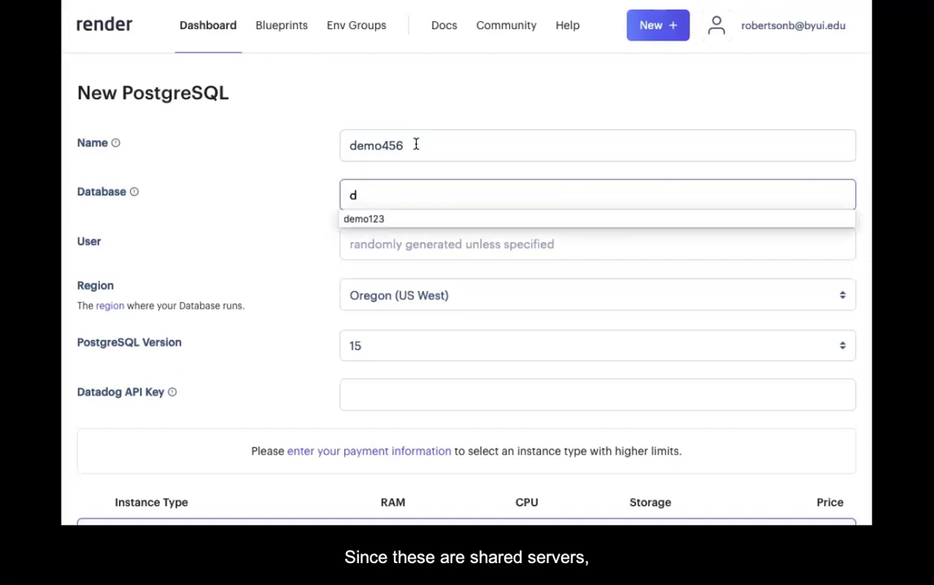
pyautogui.write('emo456')
pyautogui.press('Tab')
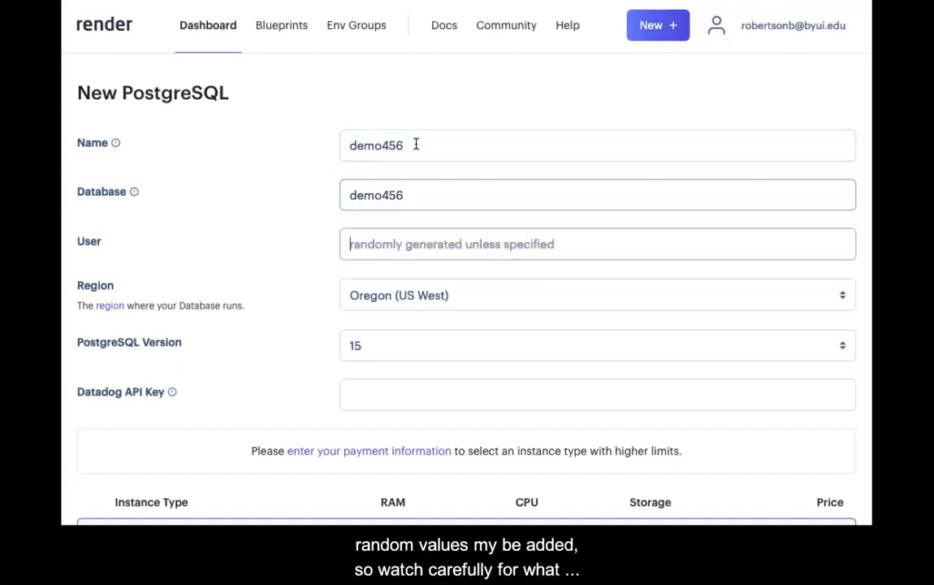
pyautogui.write('demo')
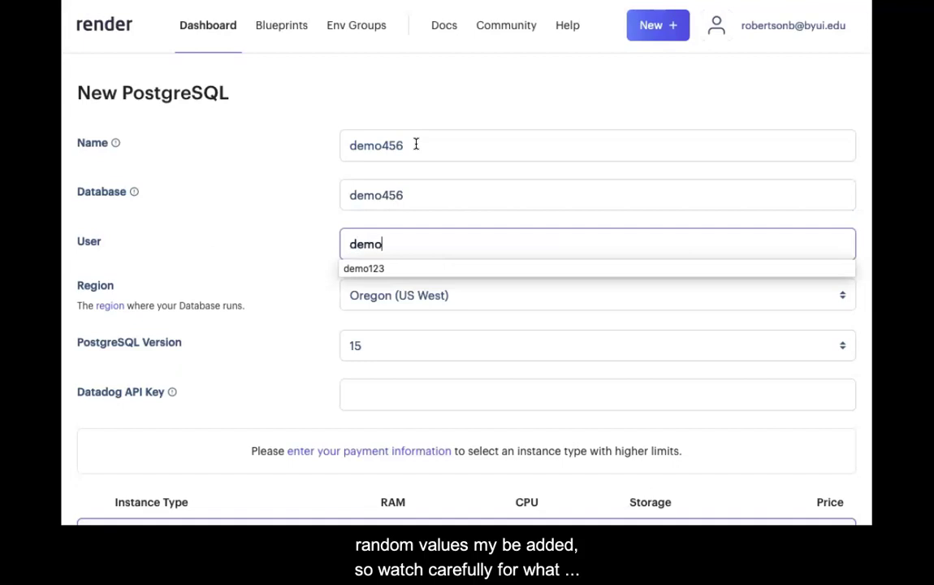
pyautogui.write('456')
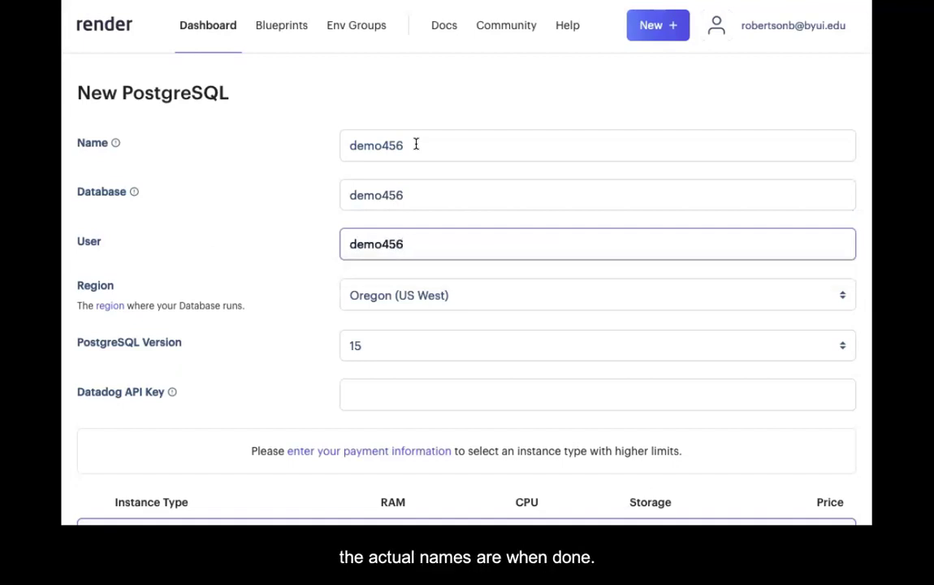
# Step: Keep Oregon (US West) as the region and create the database on the Free instance type
pyautogui.click(465, 301)
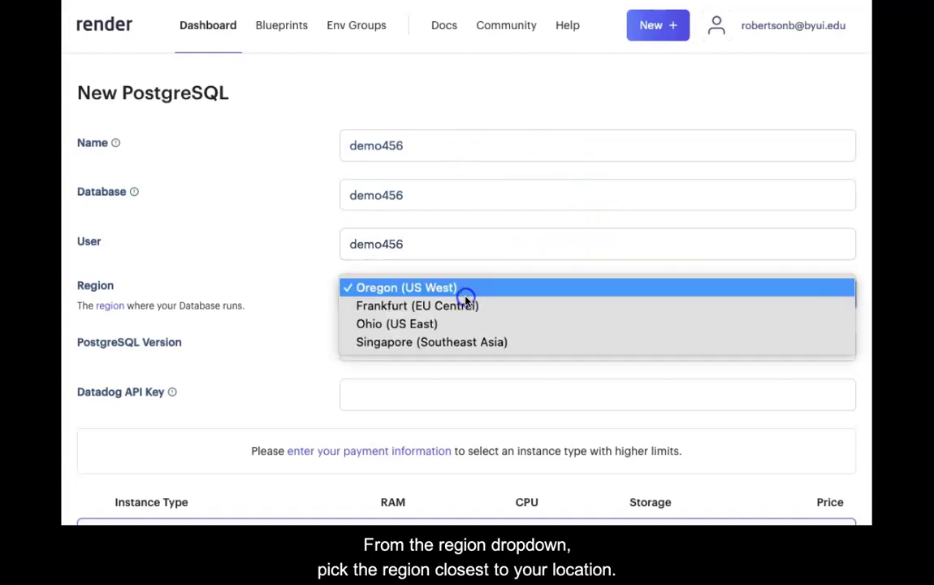
pyautogui.click(465, 293)
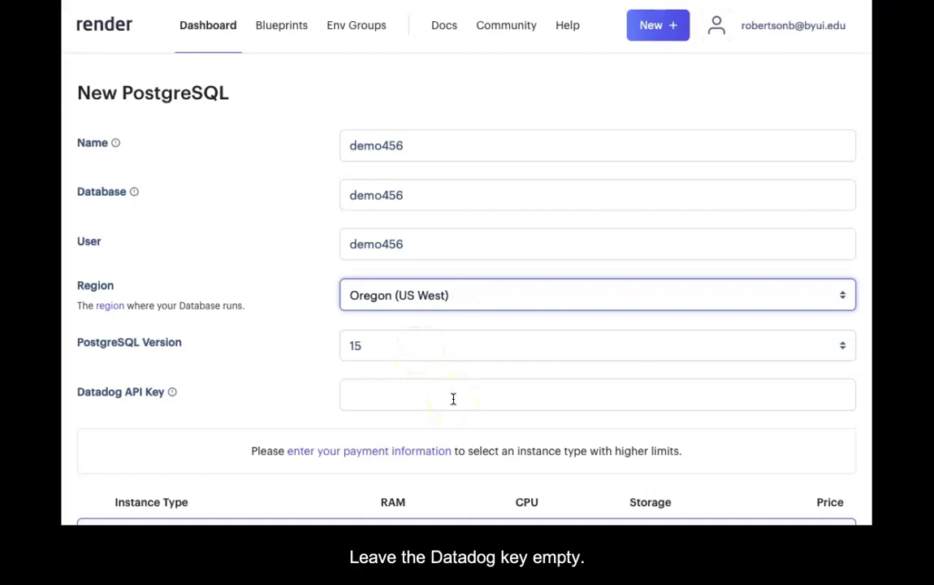
pyautogui.scroll(-5, 453, 399)
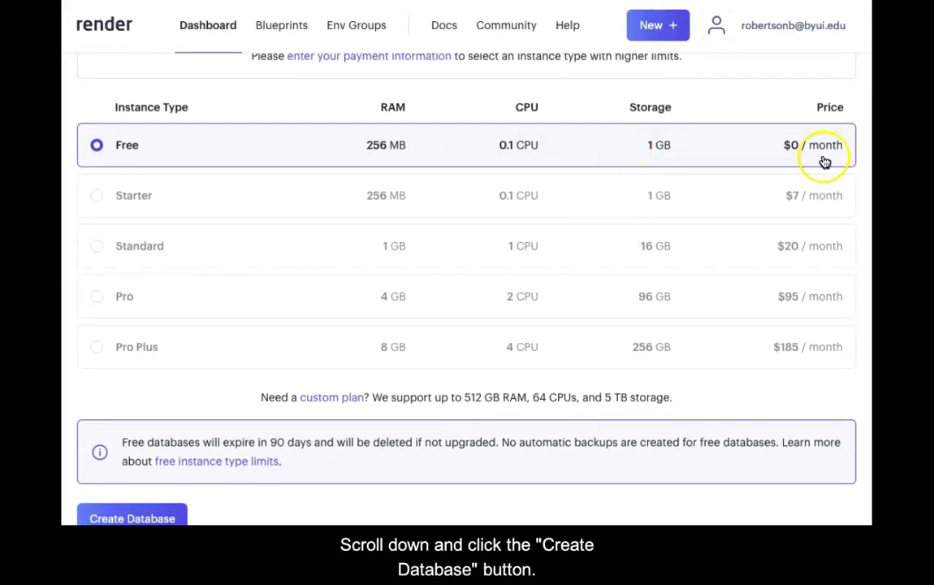
pyautogui.scroll(-2, 627, 236)
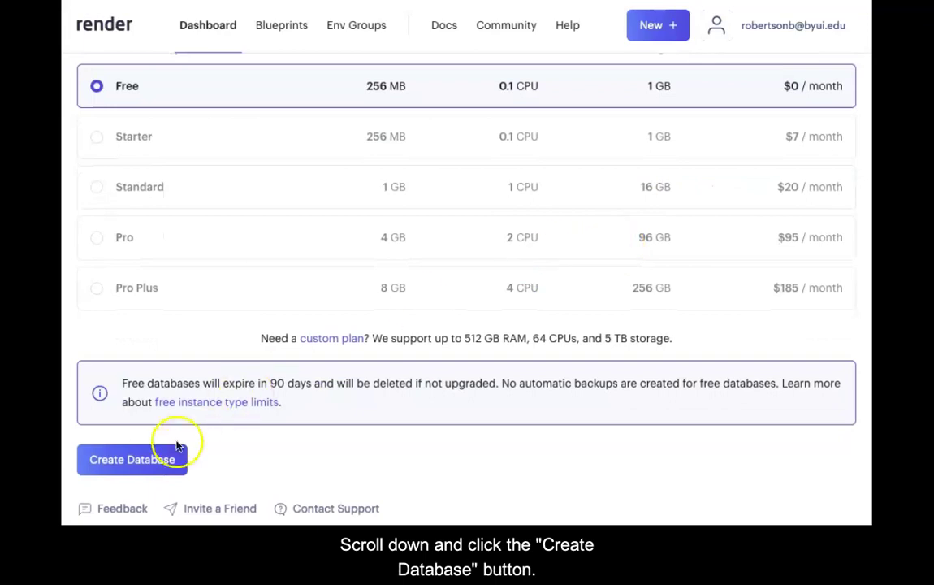
pyautogui.click(156, 461)
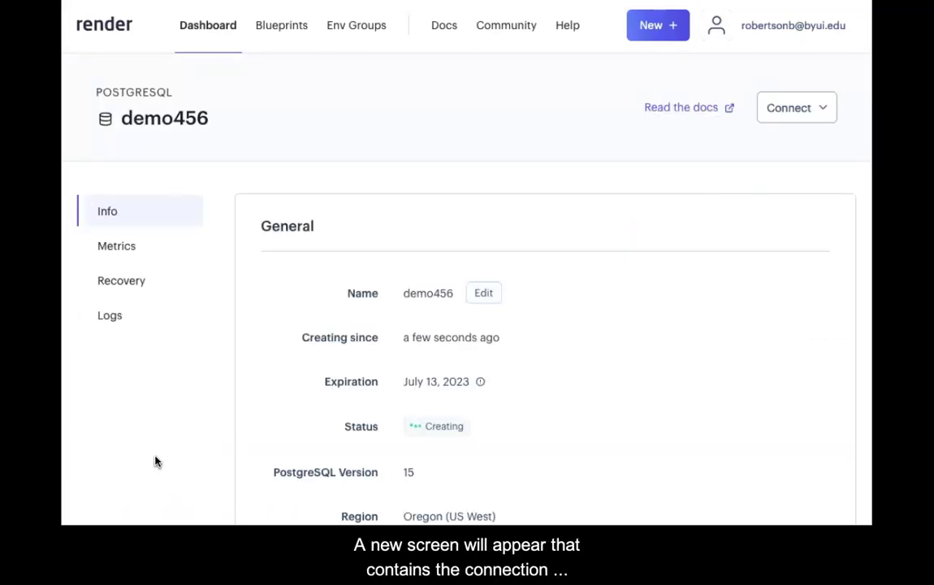
# Step: Copy the Internal Database URL from the database's connection information
pyautogui.scroll(-2, 614, 344)
pyautogui.scroll(-3, 614, 347)
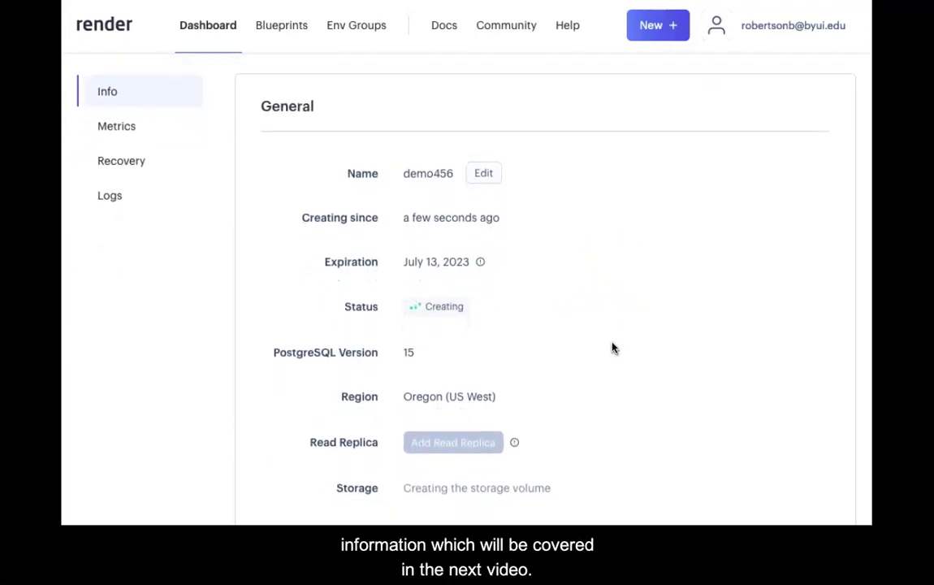
pyautogui.click(610, 346)
pyautogui.click(504, 326)
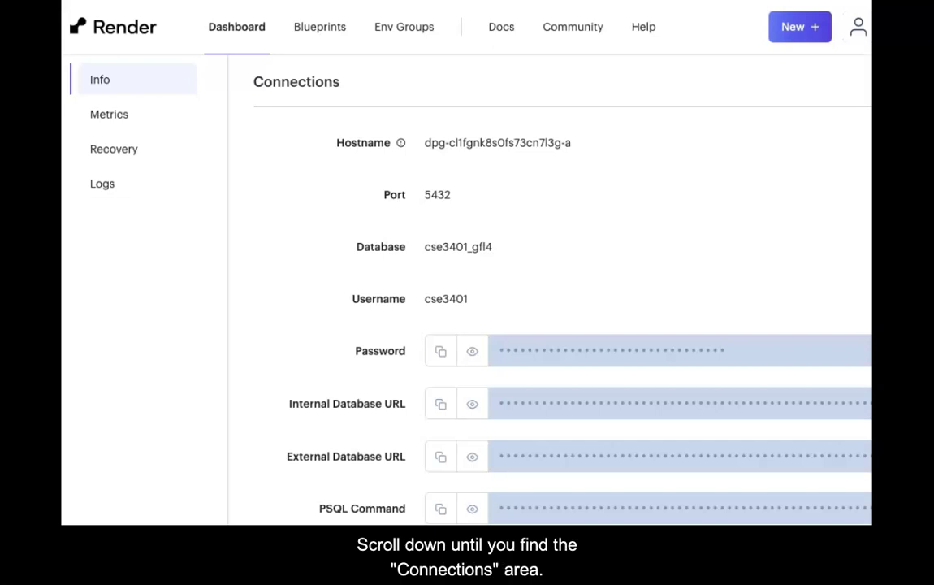
pyautogui.click(442, 406)
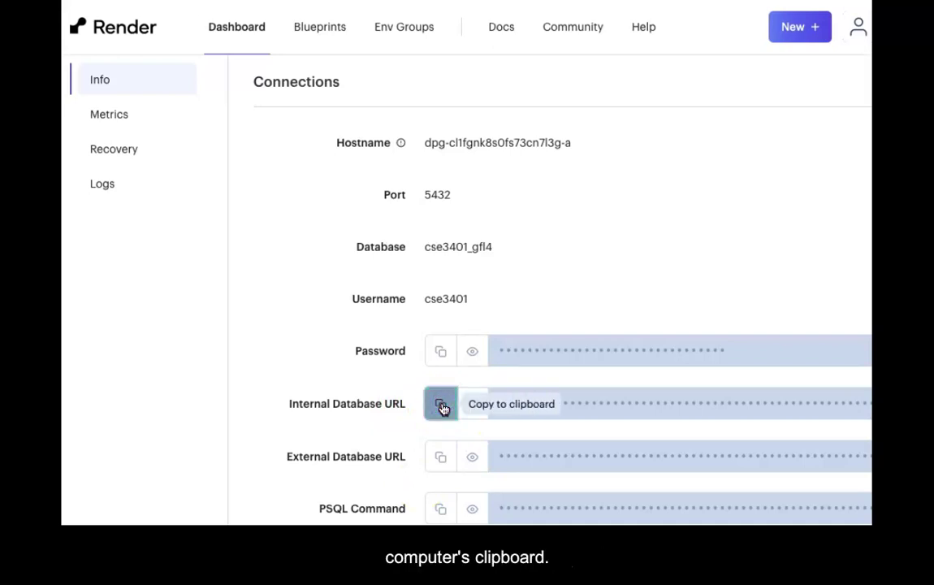
# Step: Open the environment variable settings of the 340demo web service
pyautogui.click(235, 30)
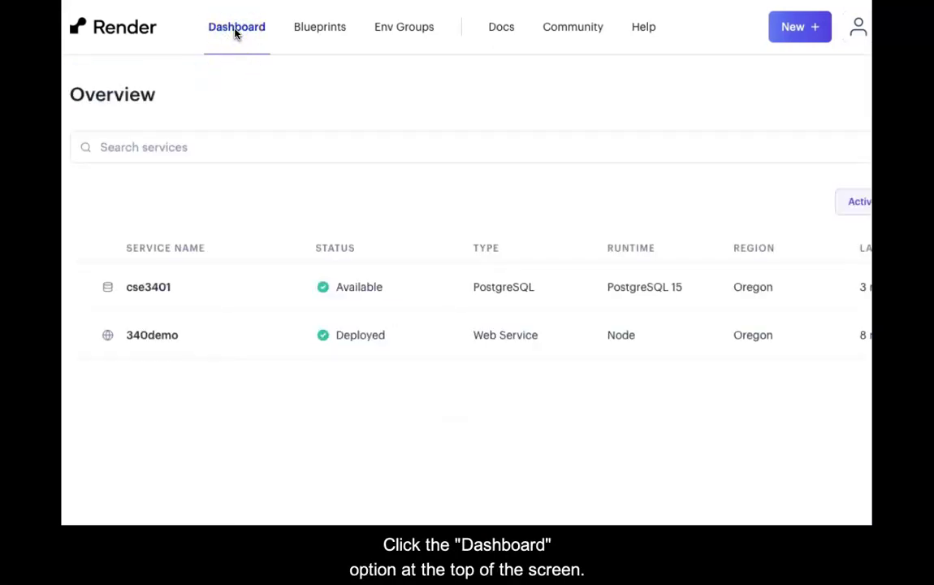
pyautogui.click(169, 338)
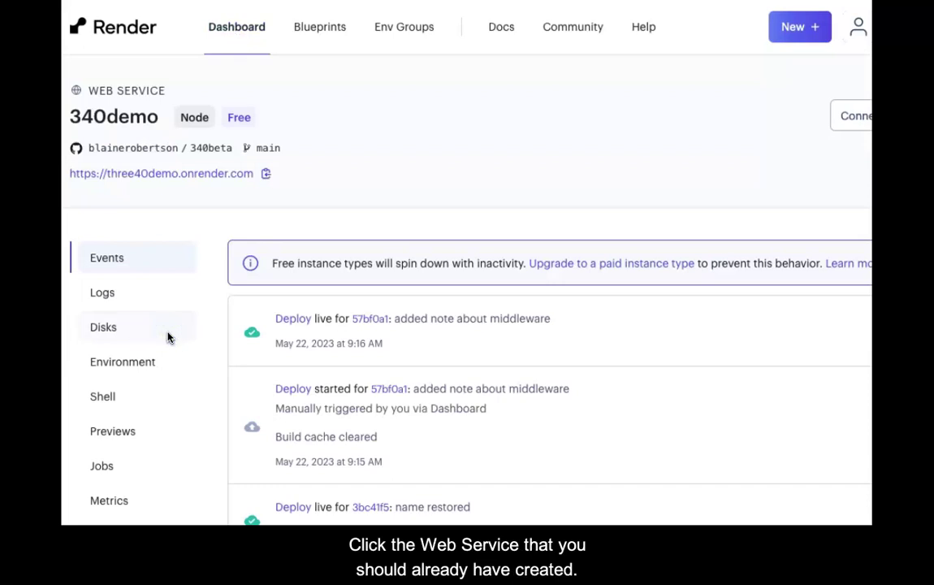
pyautogui.click(122, 361)
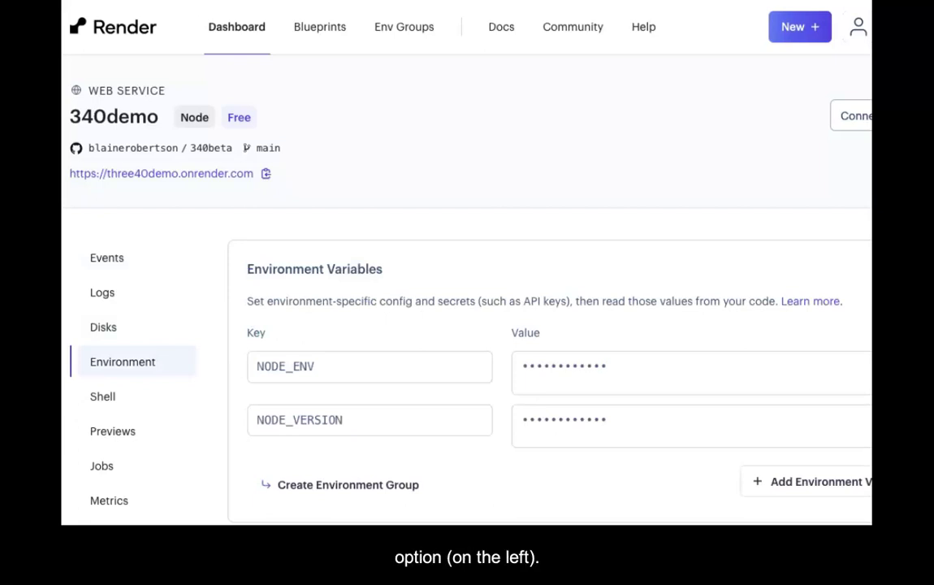
# Step: Add an environment variable with the key DATABASE_URL to the web service
pyautogui.click(830, 483)
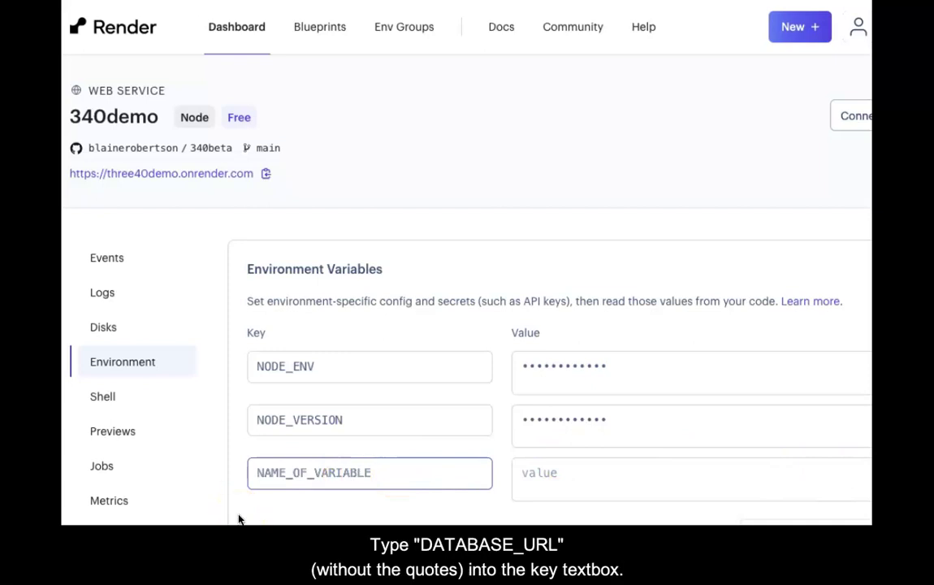
pyautogui.click(283, 474)
pyautogui.write('DATAB')
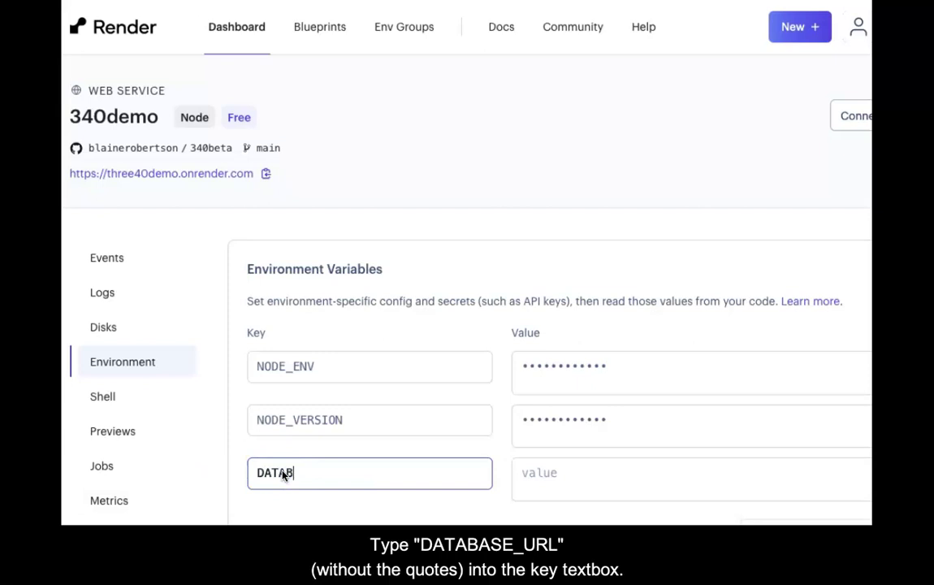
pyautogui.write('ASE_')
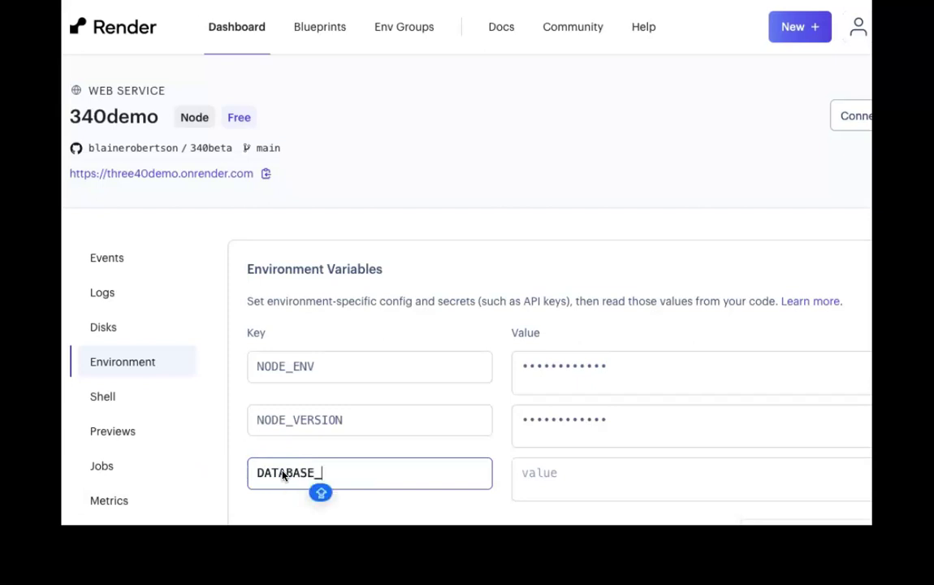
pyautogui.write('URL')
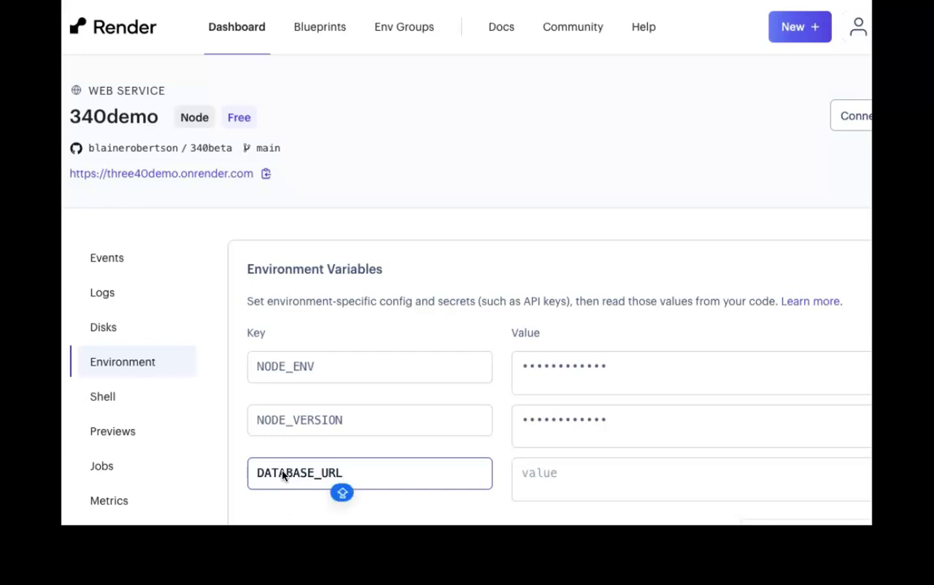
pyautogui.click(279, 490)
# Step: Paste the copied internal database URL as the value of DATABASE_URL and save the environment changes
pyautogui.click(546, 475)
pyautogui.rightClick(550, 479)
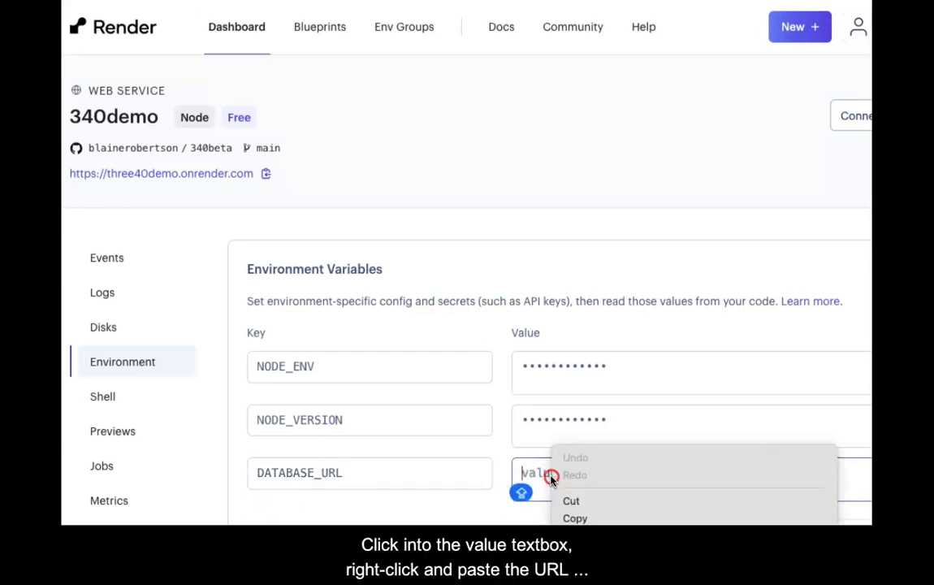
pyautogui.click(575, 535)
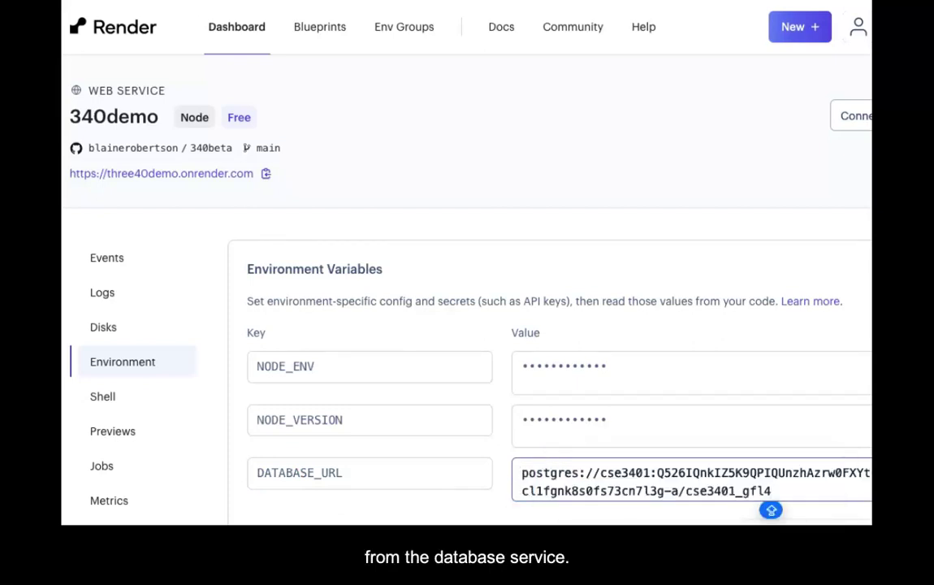
pyautogui.click(459, 497)
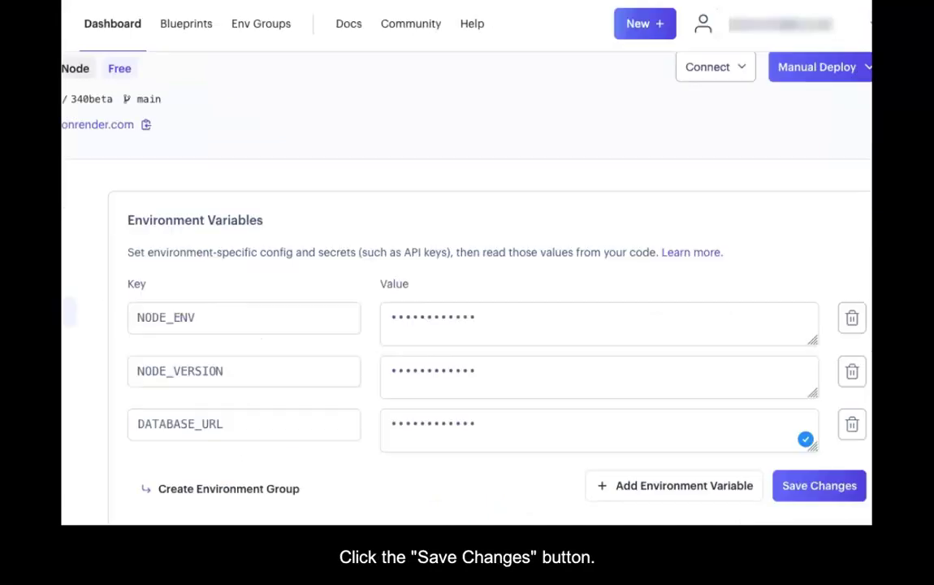
pyautogui.click(805, 485)
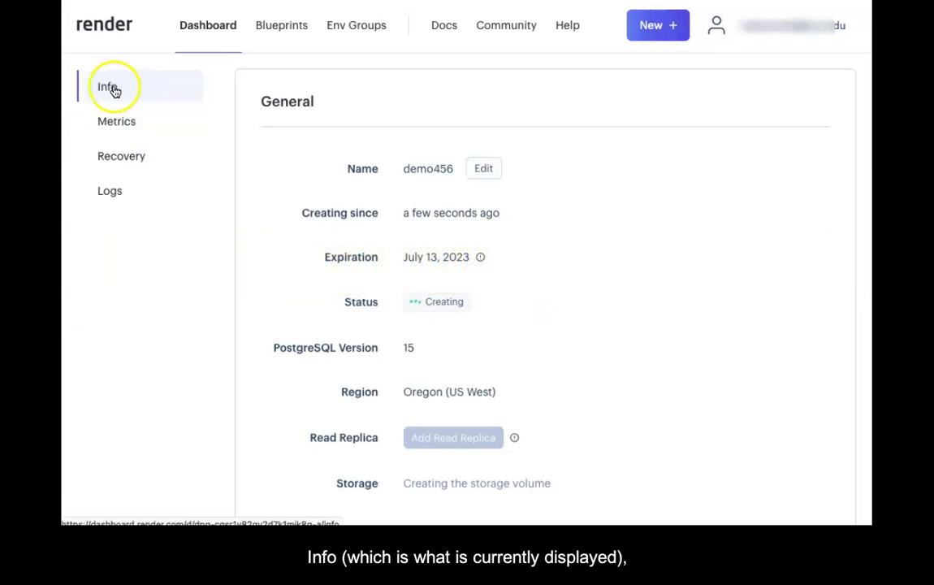
# Step: Review the Metrics, Recovery and Logs pages of the demo456 database and return to its Info page
pyautogui.click(116, 123)
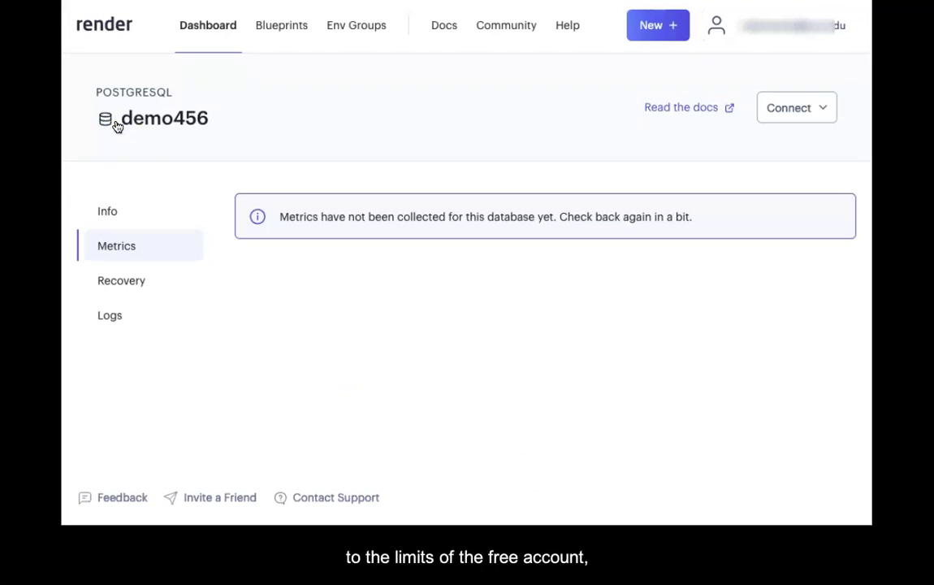
pyautogui.click(129, 289)
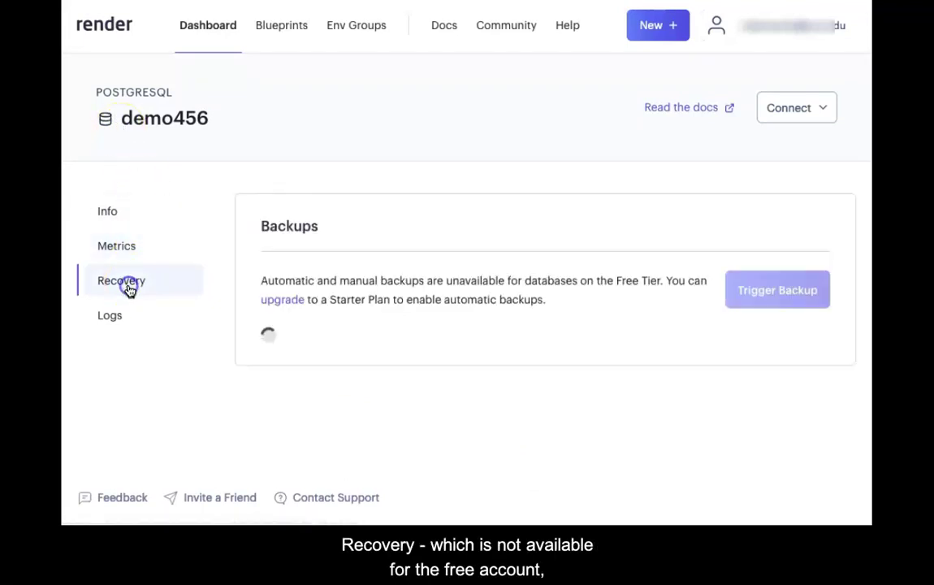
pyautogui.click(119, 315)
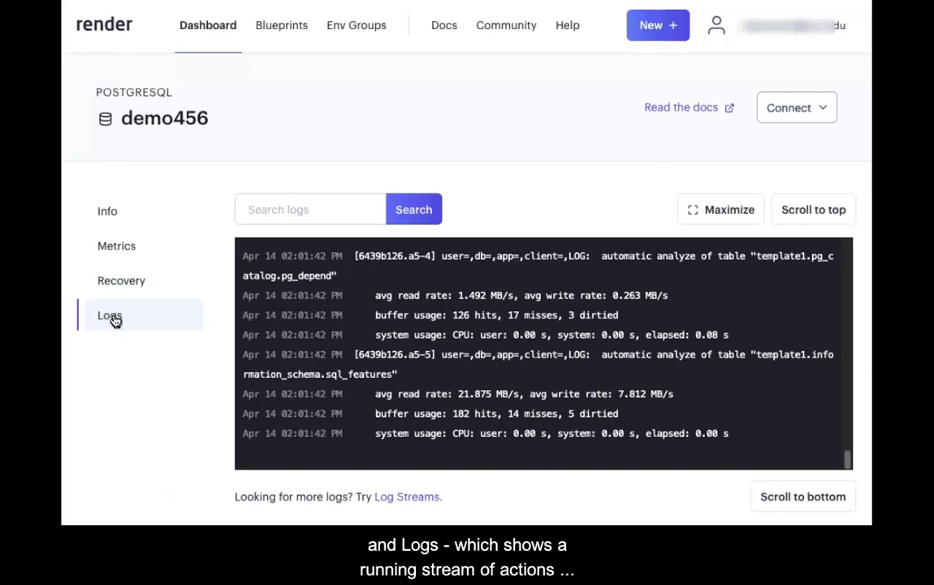
pyautogui.click(126, 211)
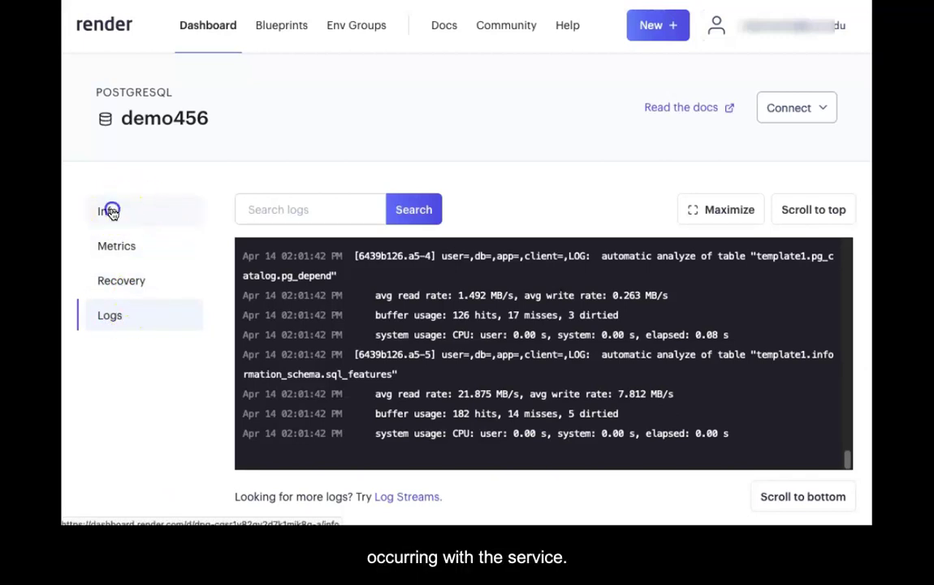